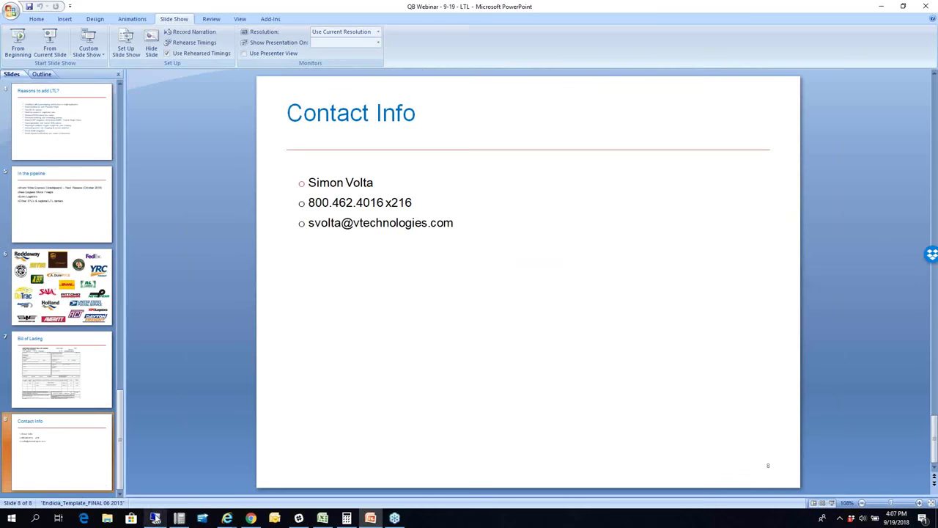
Bring QuickBooks forward to show S.O. 10033 for Peacock Home Builders, totaling 756.85.
left_click(155, 518)
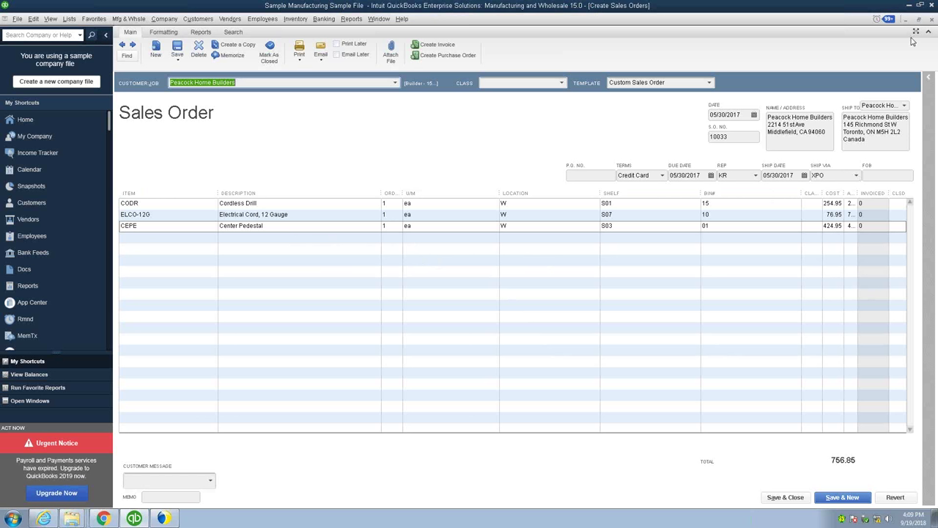
Close the sales order, start a StarShip freight shipment and look up QuickBooks sales orders.
left_click(931, 20)
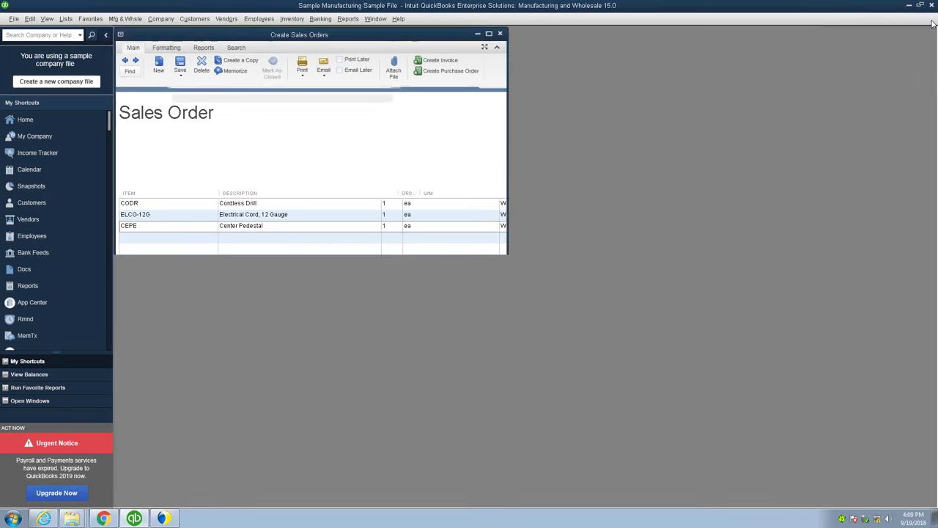
left_click(163, 518)
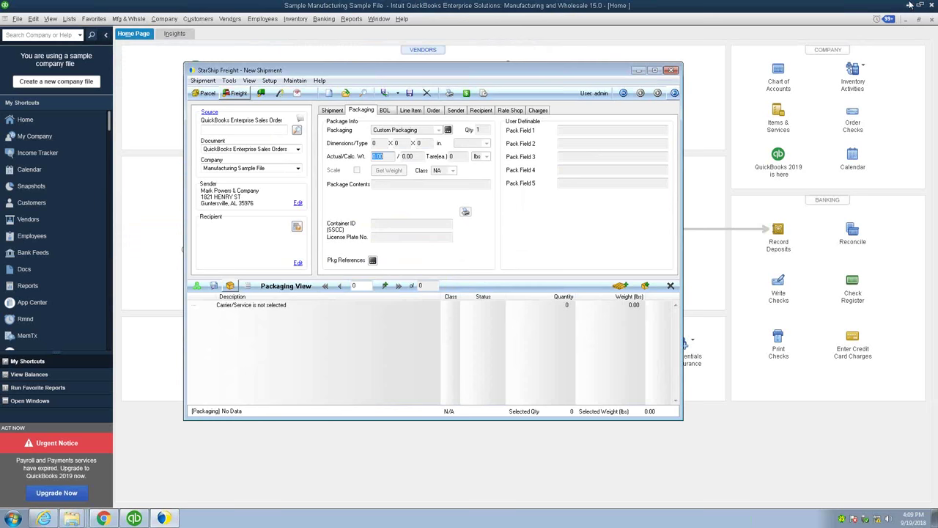
left_click(909, 5)
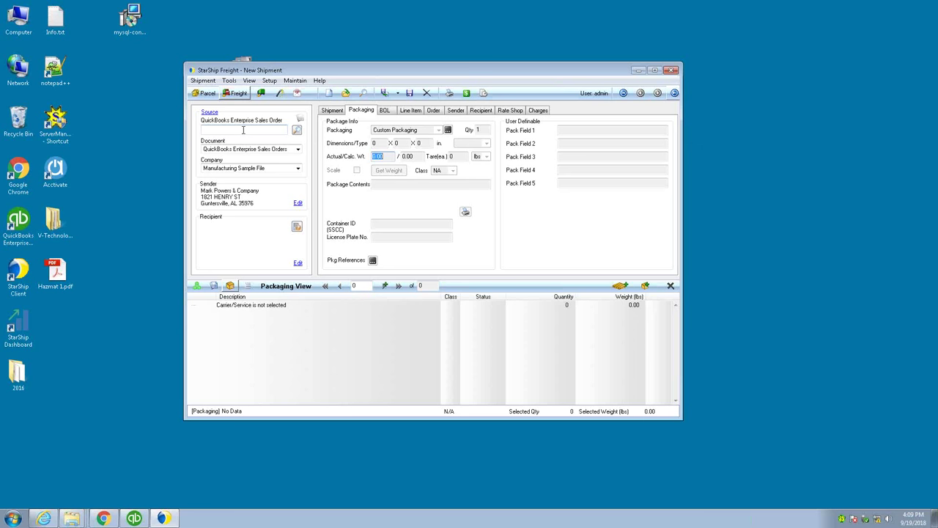
left_click(243, 130)
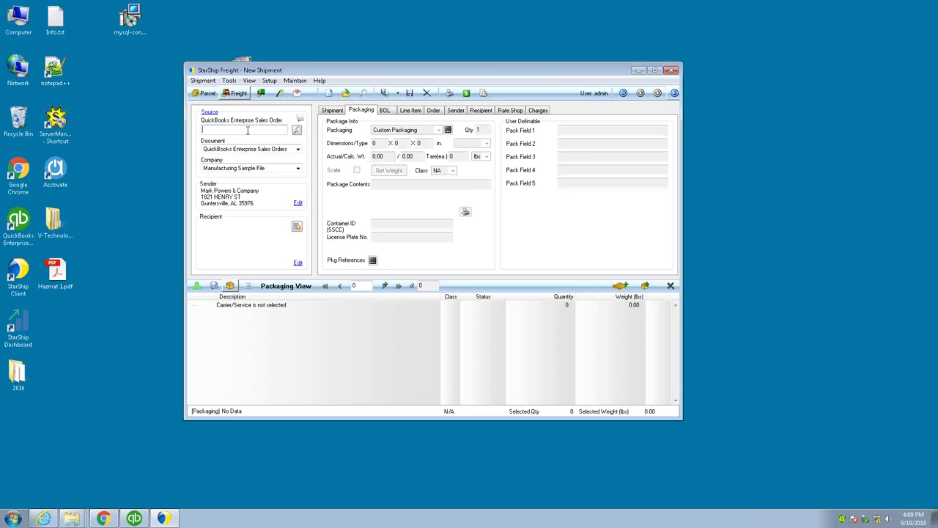
left_click(297, 131)
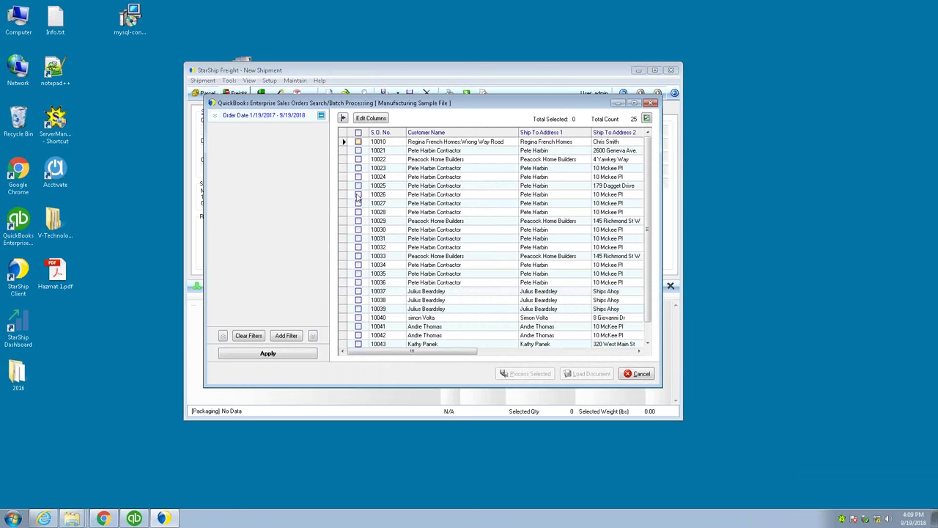
Check sales order 10033 and load it as an XPO Logistics LTL shipment.
left_click(358, 257)
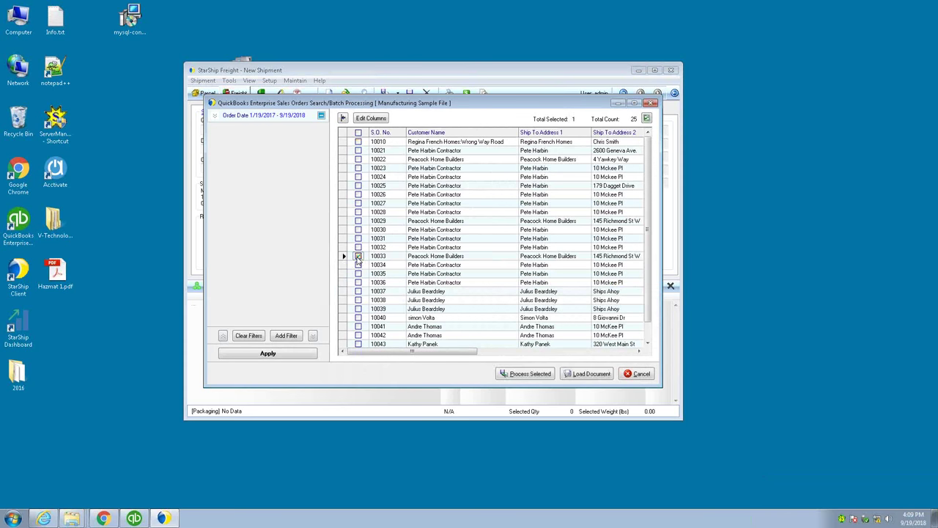
left_click(586, 374)
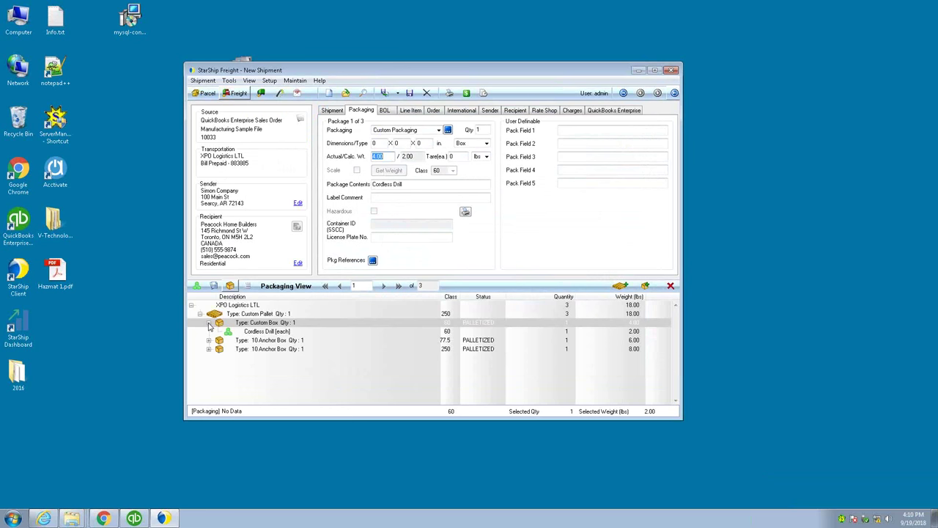
Expand all boxes in the packaging tree and select the Cordless Drill line item.
right_click(209, 325)
left_click(229, 330)
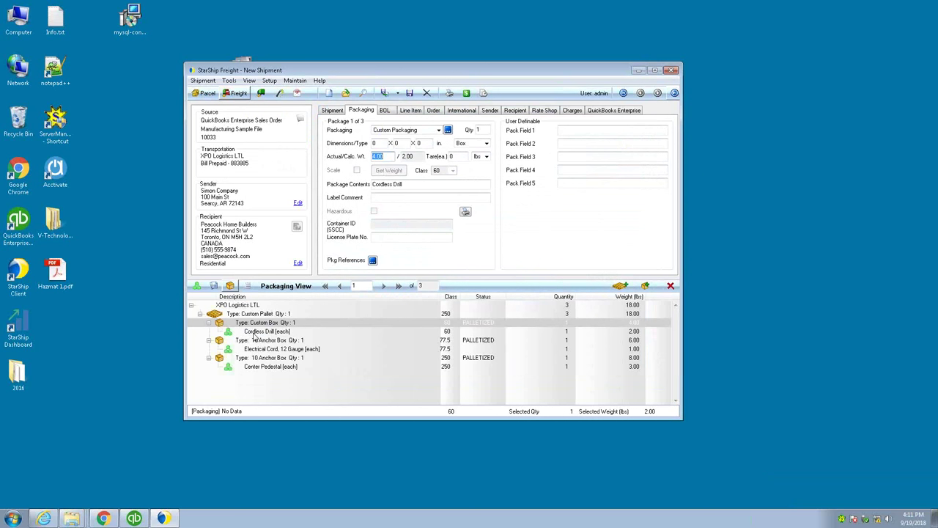
left_click(254, 334)
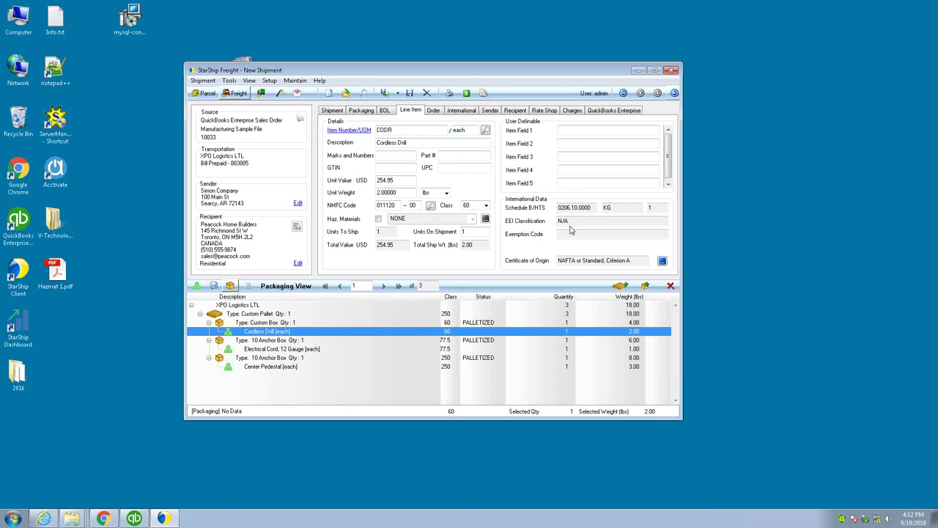
Review the International export details, then go to the Rate Shop page.
left_click(455, 112)
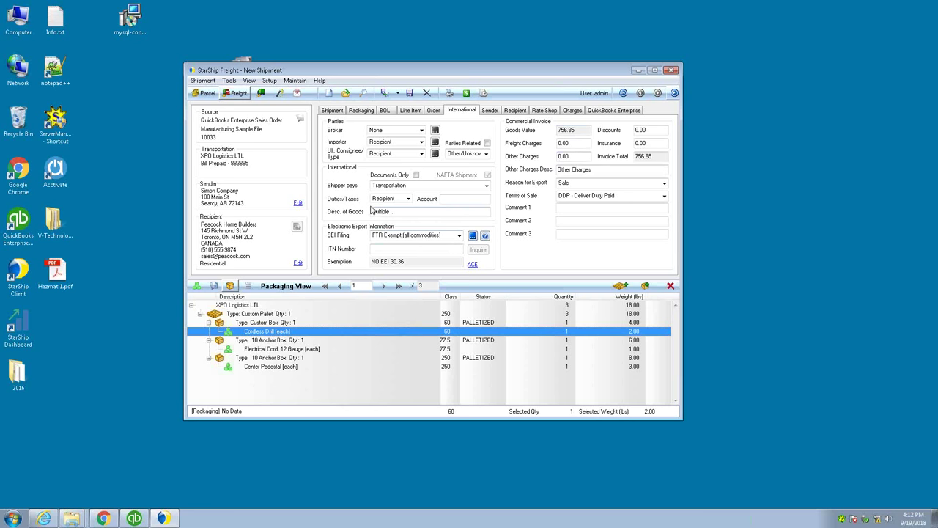
left_click(539, 112)
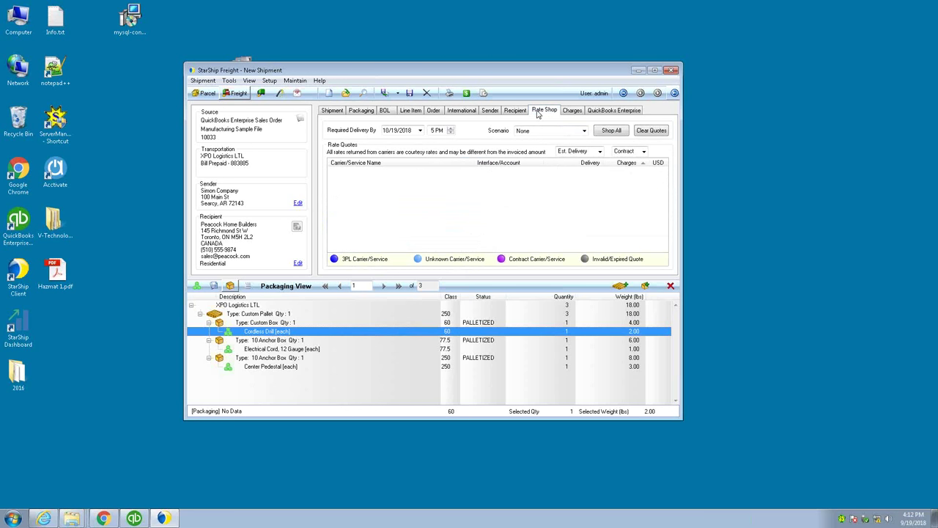
Shop all carriers for rates and browse the quotes, including XPO Logistics LTL at 269.45.
left_click(606, 135)
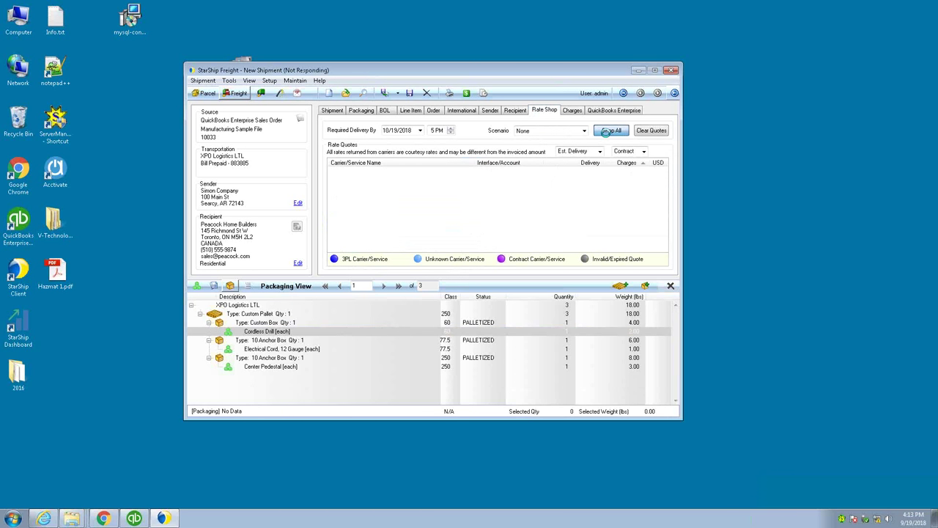
scroll(664, 189, "up", 1)
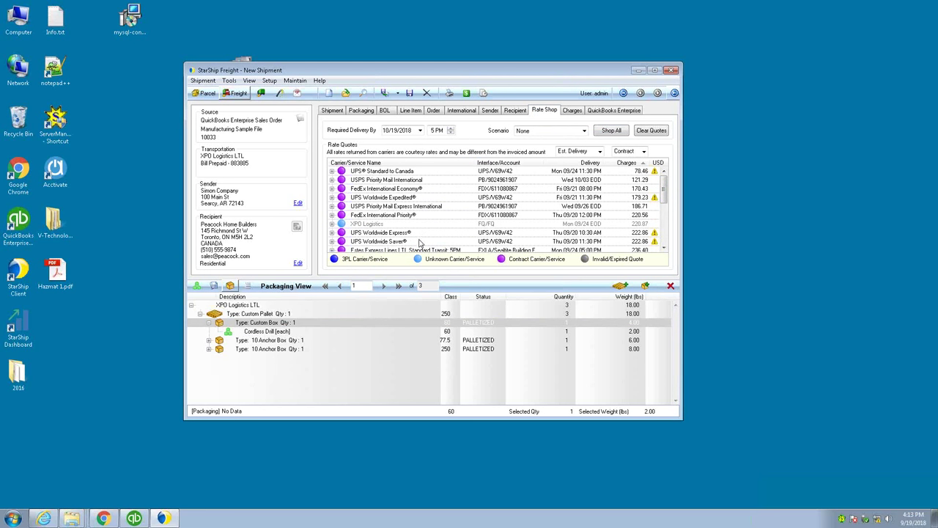
left_click(664, 250)
left_click(663, 250)
left_click(663, 250)
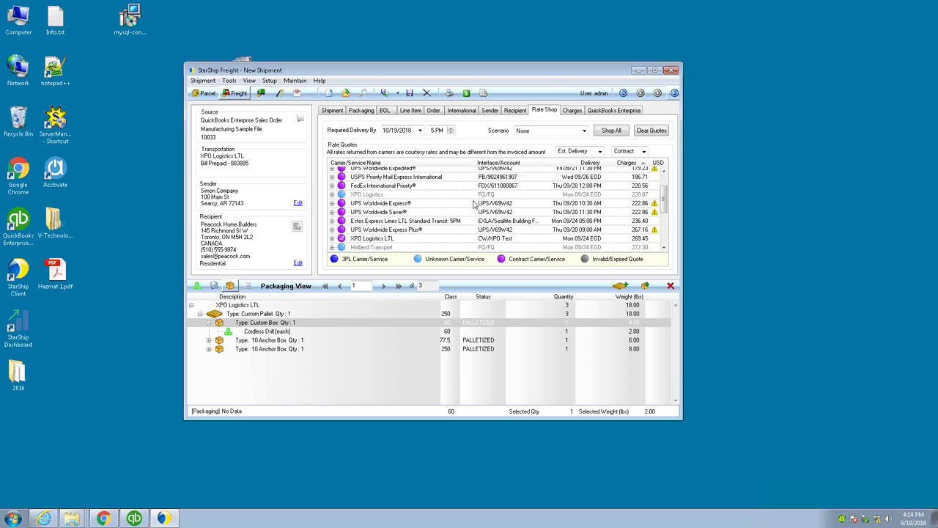
Process the shipment with Ship / Process (F5), generating the NAFTA Certificate of Origin.
left_click(383, 93)
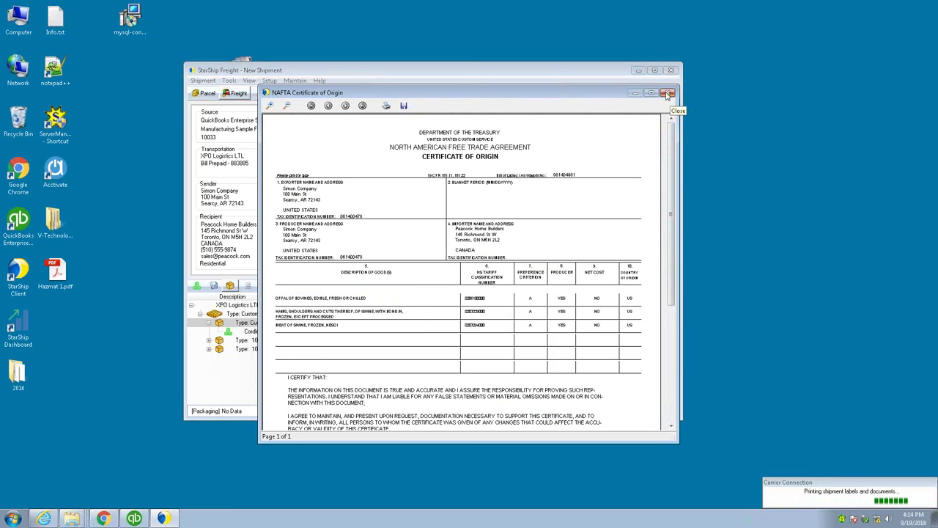
Close the NAFTA Certificate of Origin preview to reach the Commercial Invoice preview.
left_click(668, 93)
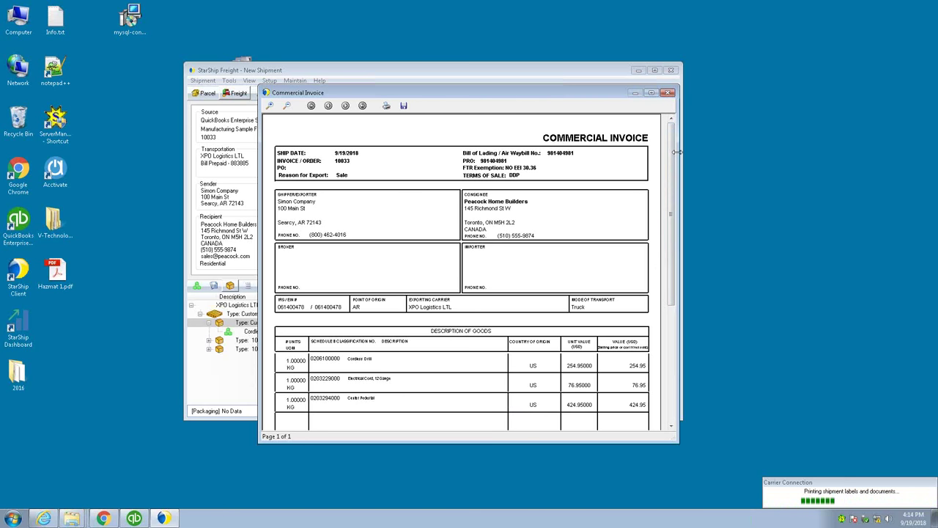
Close the Commercial Invoice preview and scroll the XPO bill of lading PDF to its totals.
left_click(668, 92)
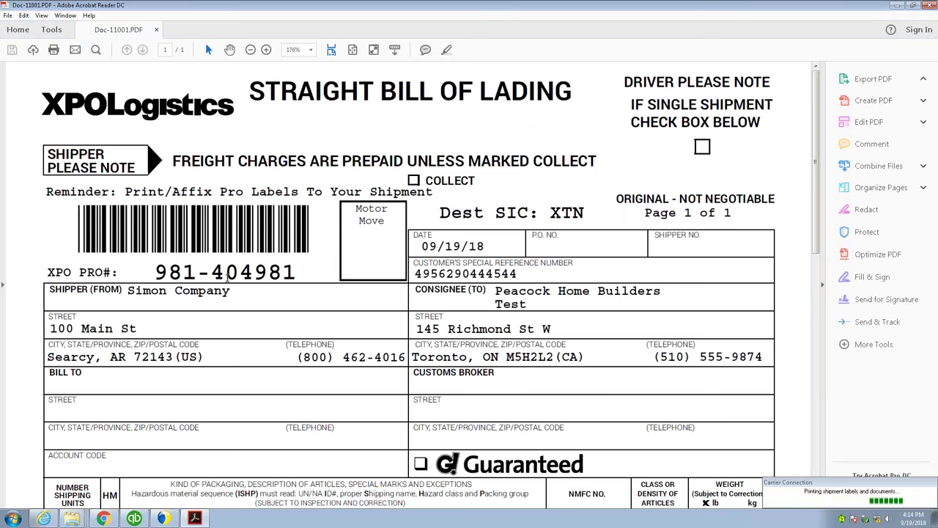
scroll(500, 379, "down", 1)
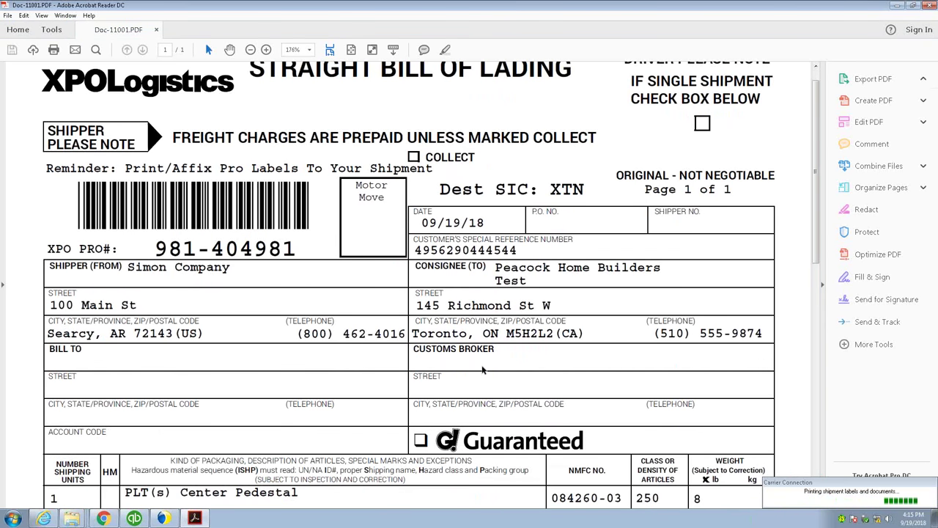
scroll(500, 379, "down", 5)
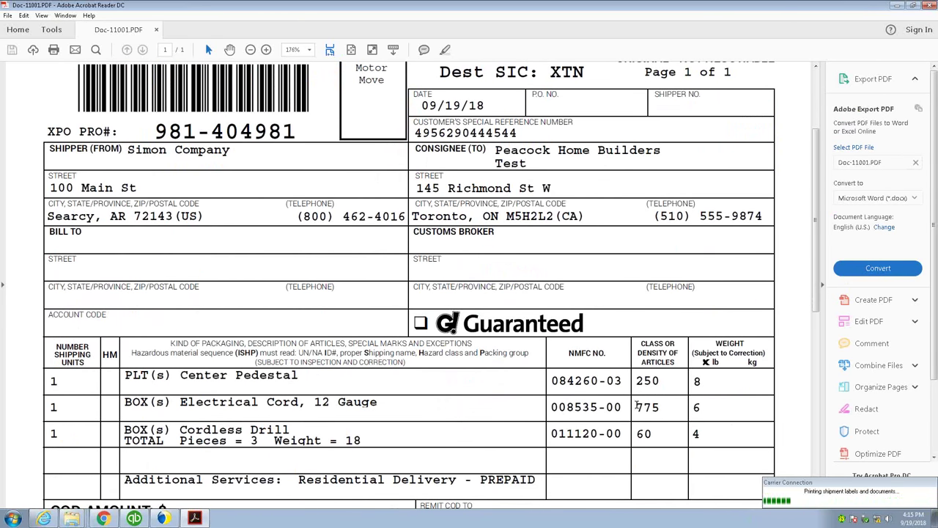
scroll(579, 399, "down", 1)
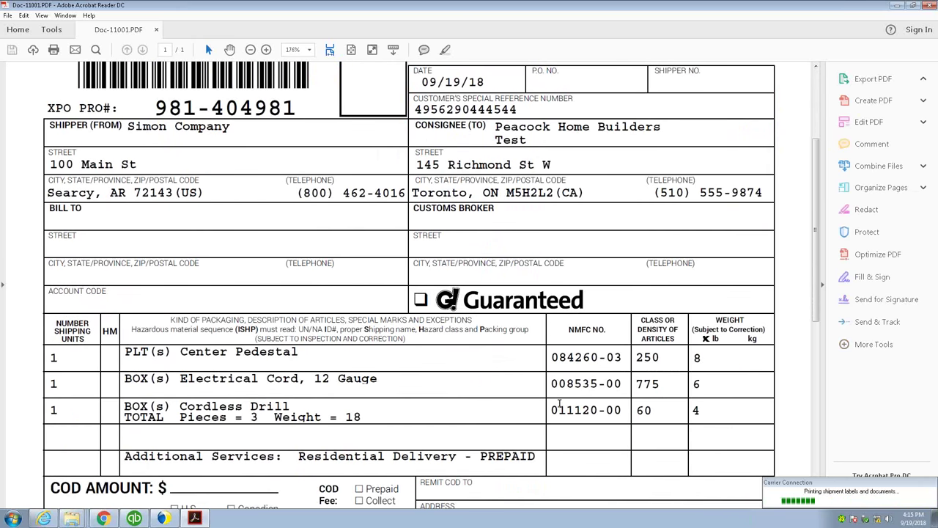
scroll(559, 403, "down", 2)
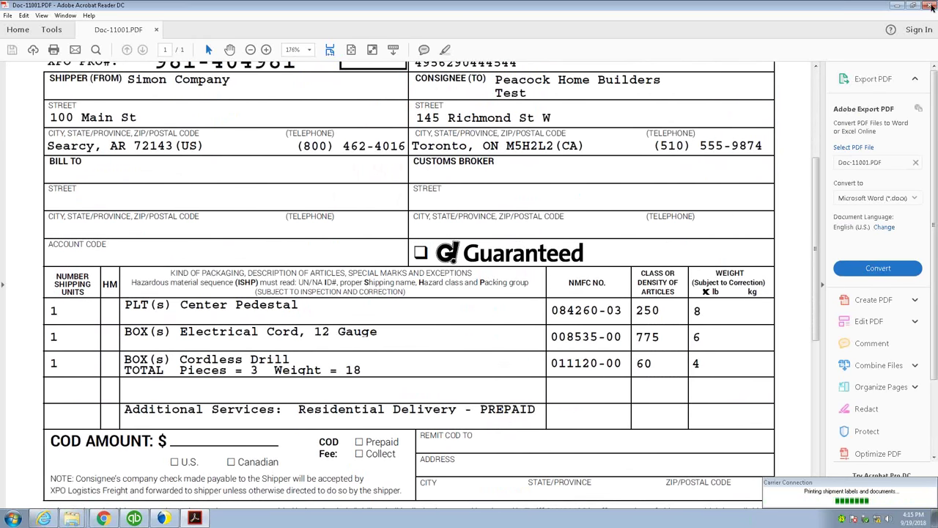
Close the bill of lading PDF in Acrobat Reader, then close StarShip's bill of lading preview.
left_click(931, 5)
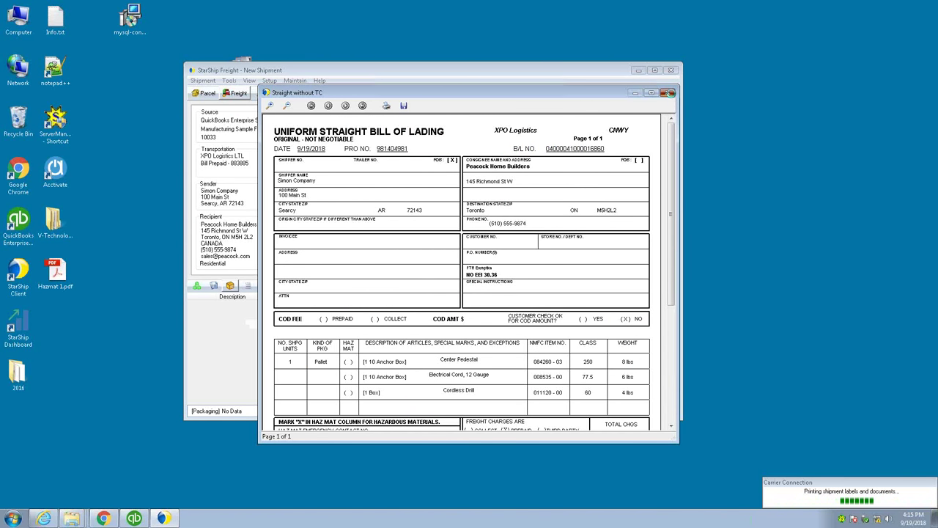
left_click(668, 92)
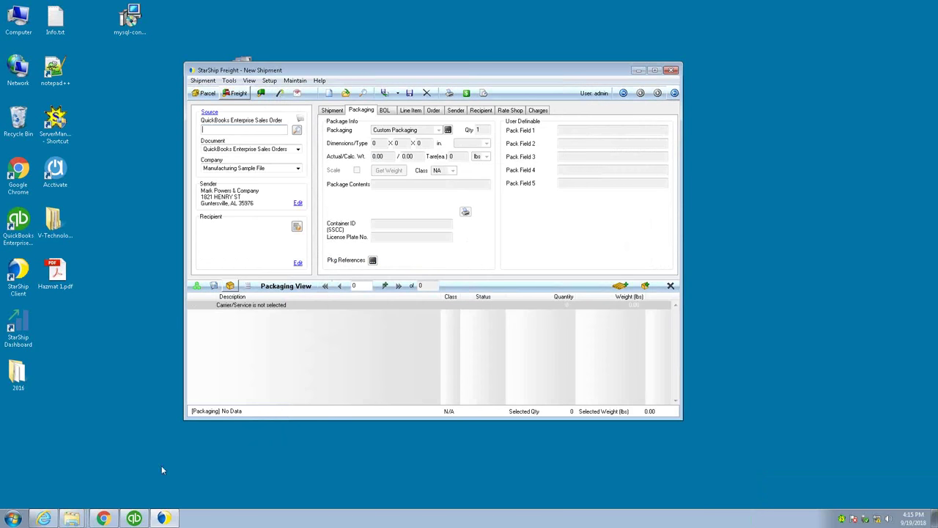
Find sales order 10033 in QuickBooks, then bring up the shipping dashboard.
left_click(134, 518)
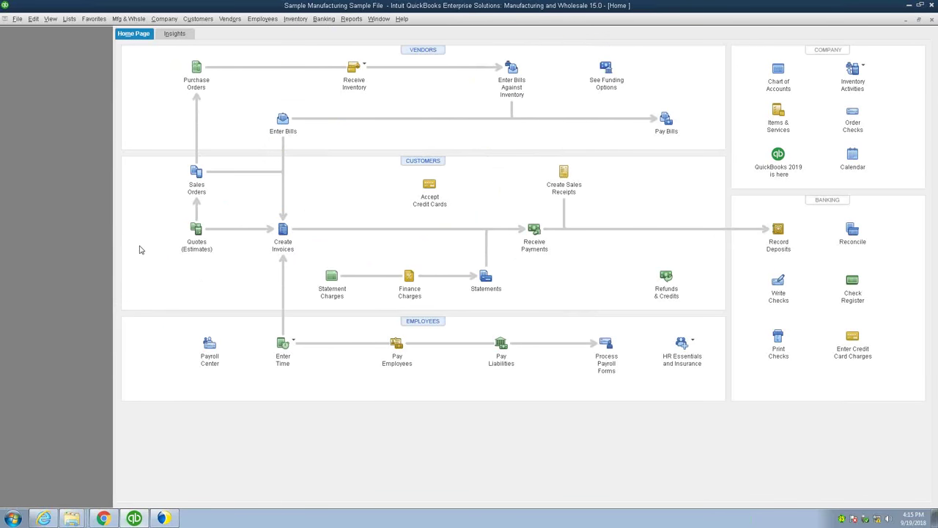
left_click(199, 186)
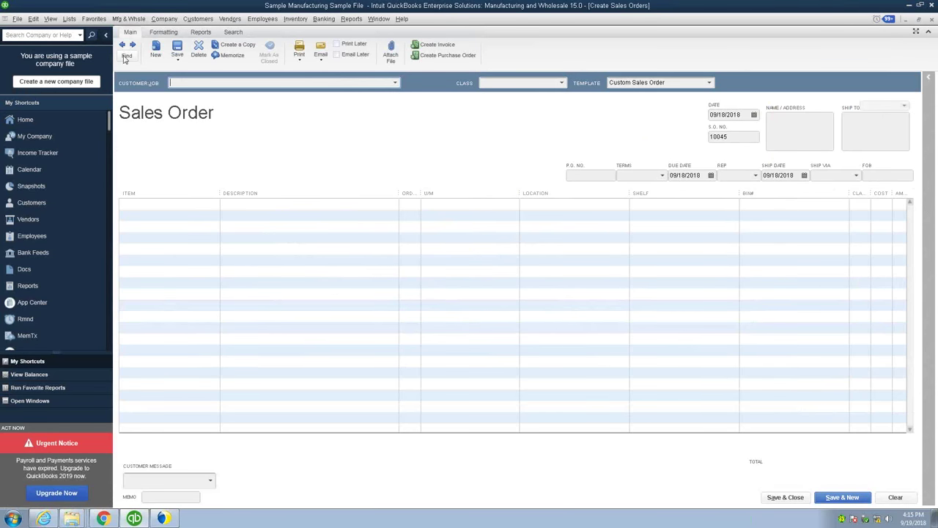
left_click(126, 56)
left_click(208, 194)
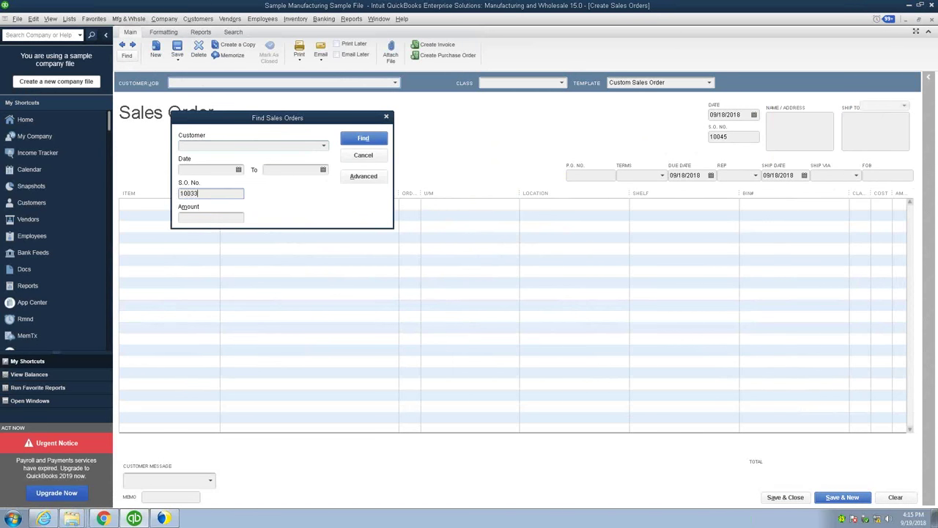
type("10033")
key("Return")
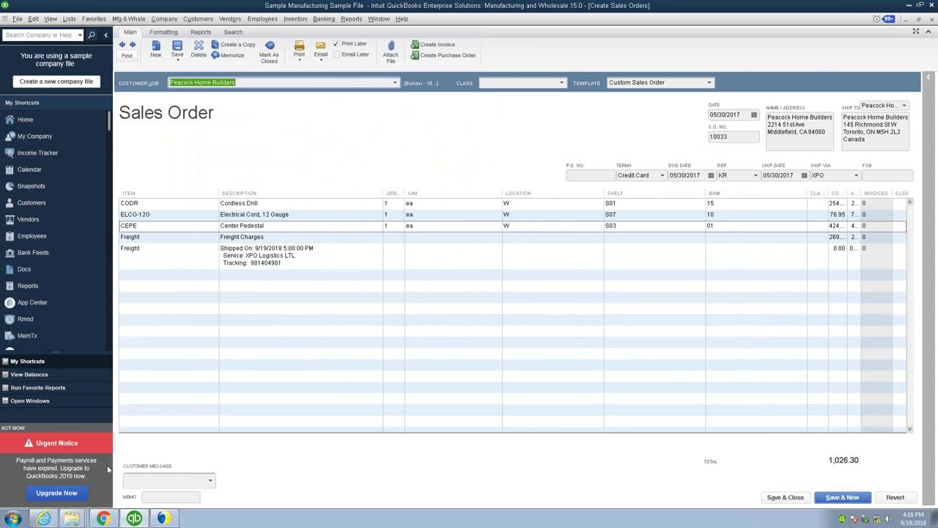
left_click(42, 519)
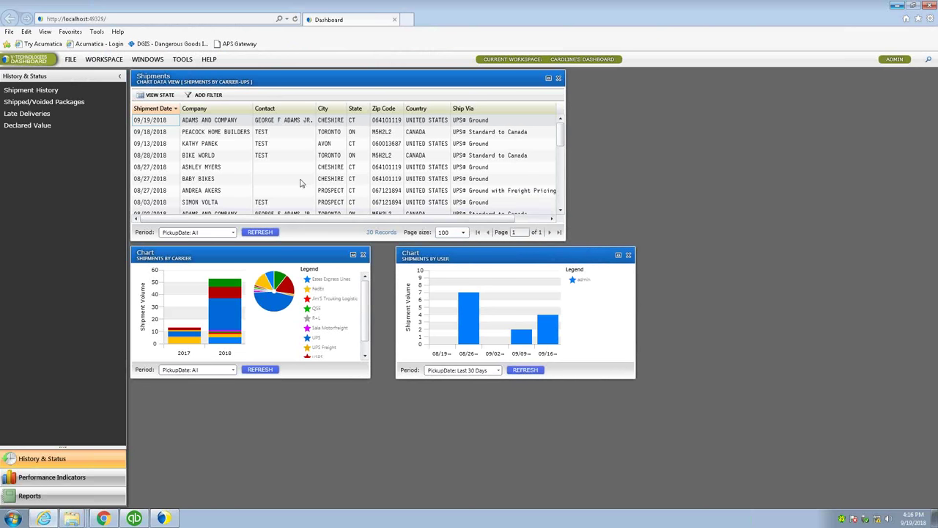
Start a shipment search by Tracking number, then cancel it.
left_click(183, 62)
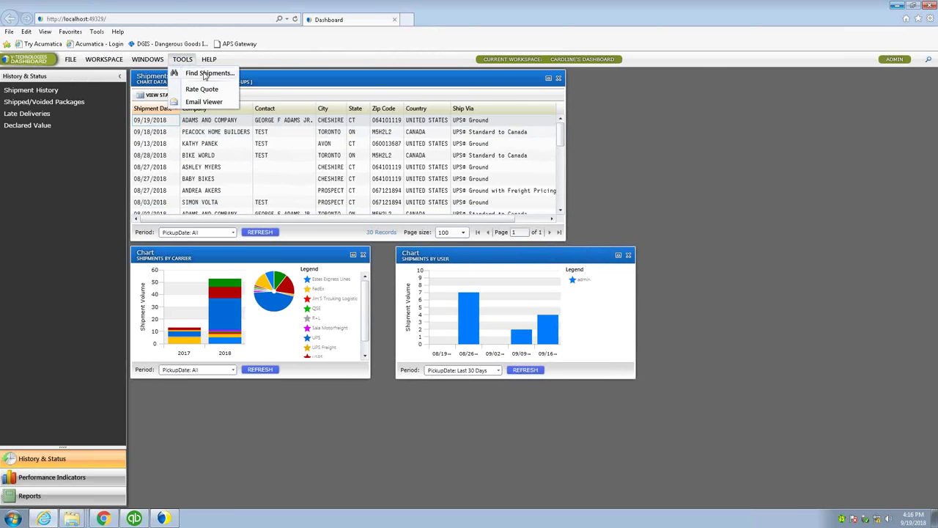
left_click(206, 74)
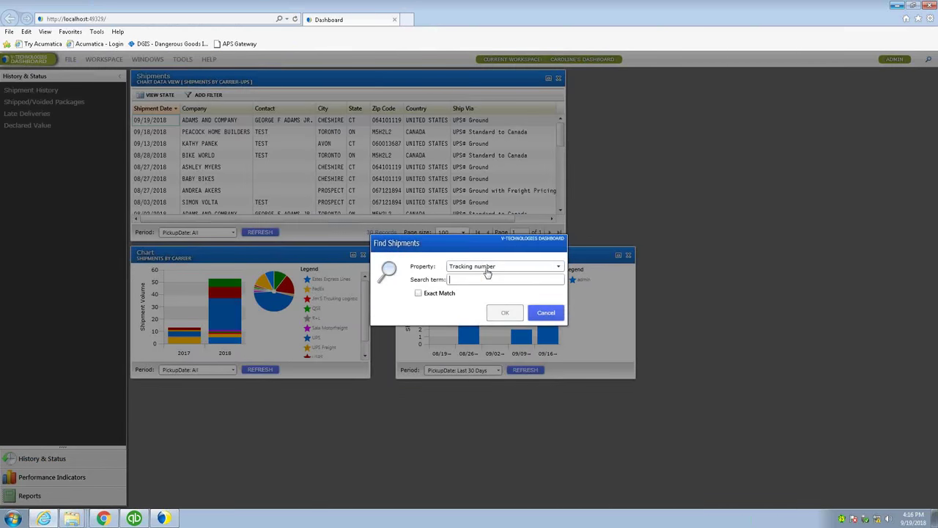
left_click(497, 269)
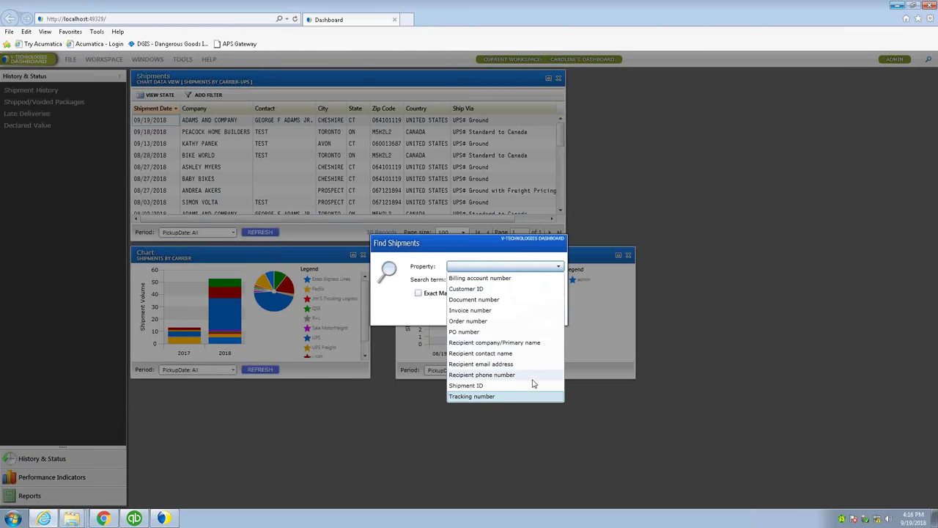
key("Return")
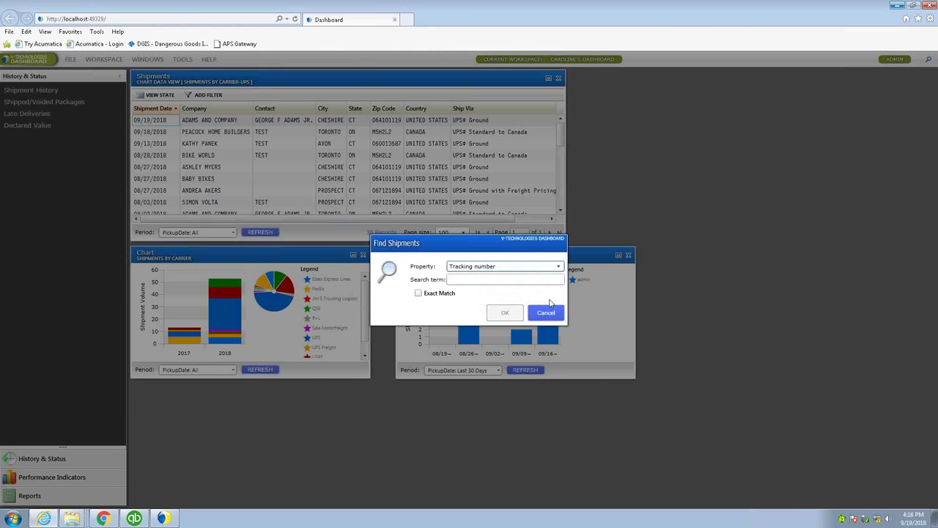
left_click(542, 317)
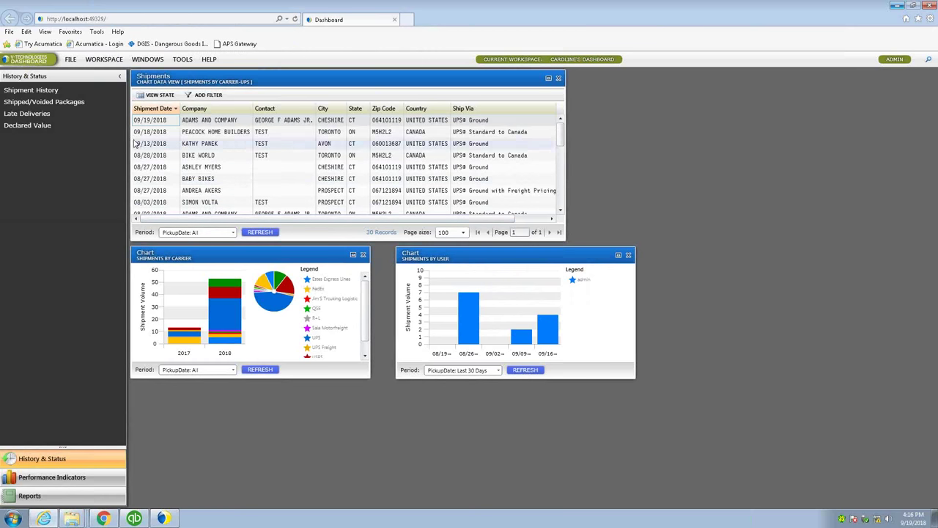
Review the first shipment's 10 Anchor Box packaging and line items, then close its details.
double_click(162, 124)
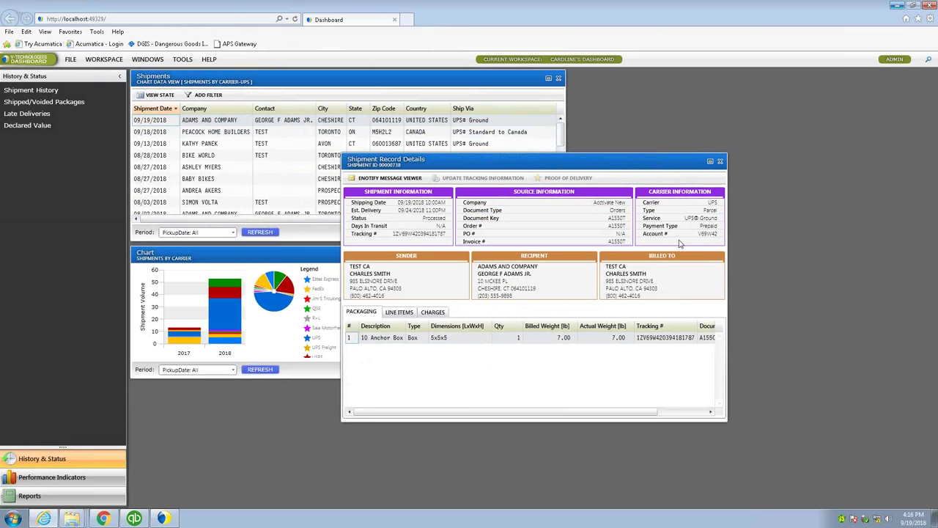
left_click(419, 338)
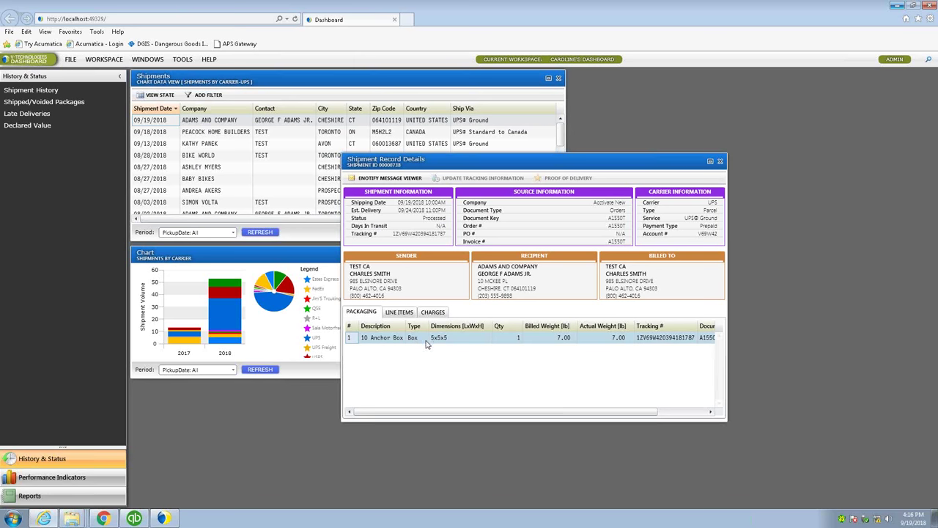
left_click(399, 314)
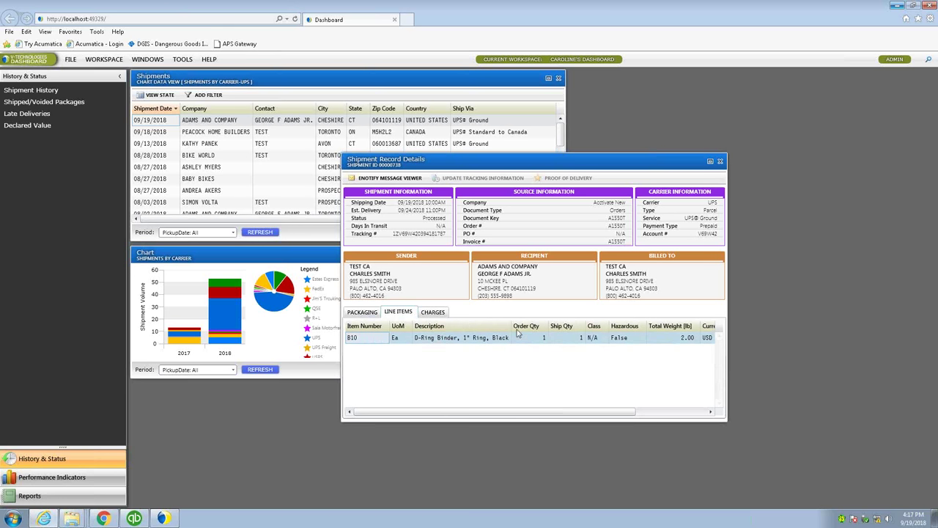
left_click(720, 162)
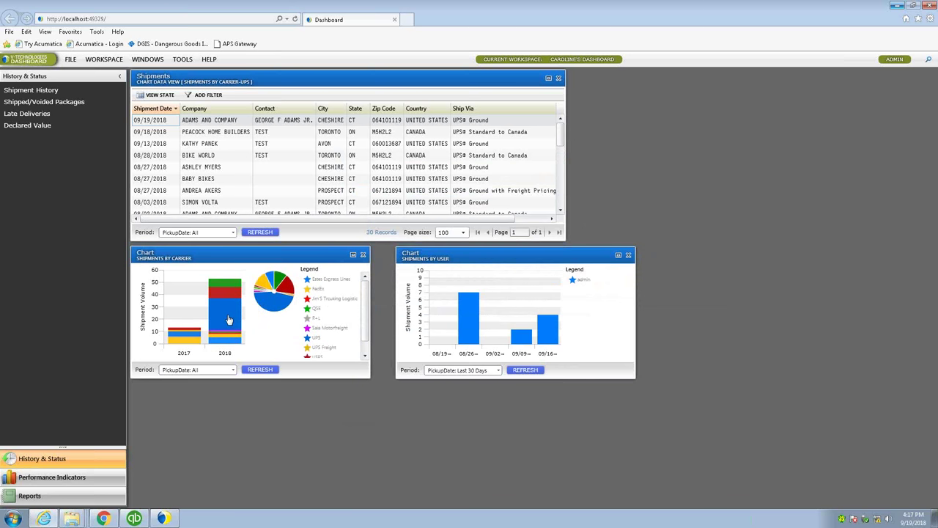
Drill into the 26 UPS shipments of 2018 and show the available reports list.
left_click(228, 319)
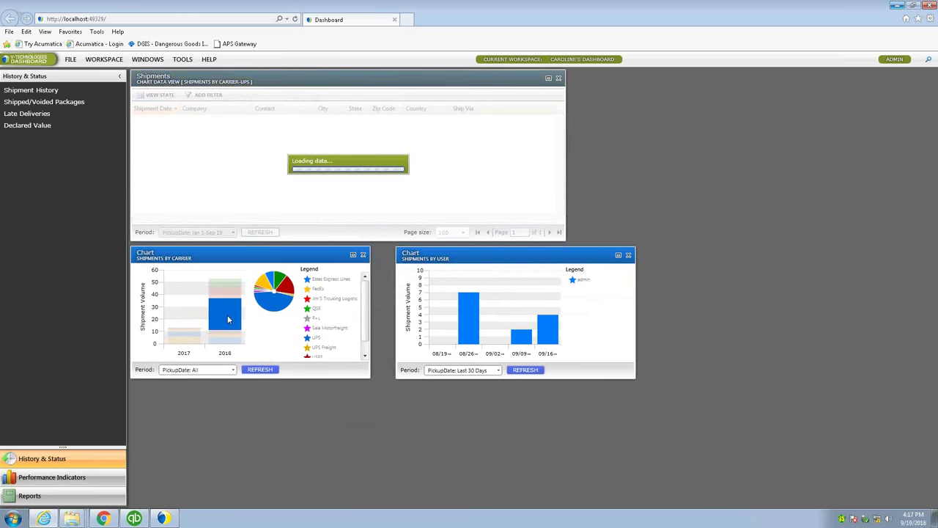
mouse_move(230, 327)
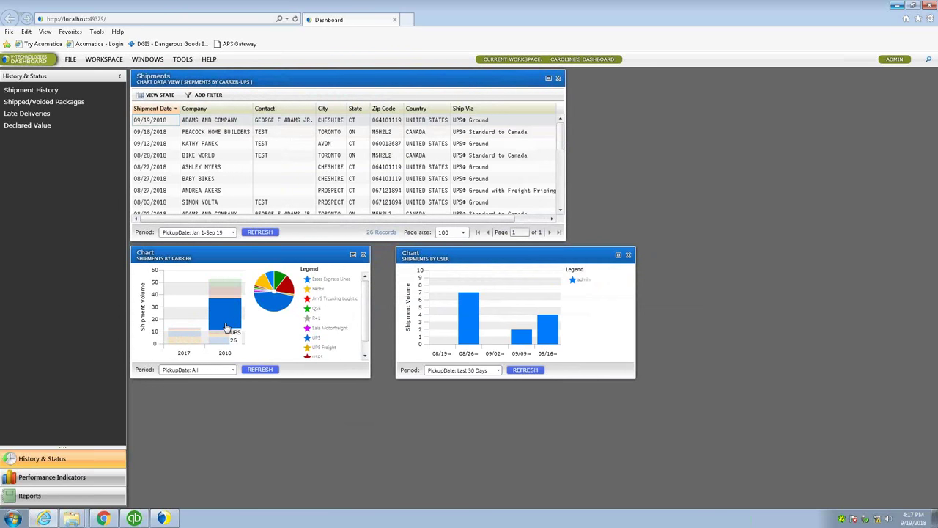
left_click(31, 497)
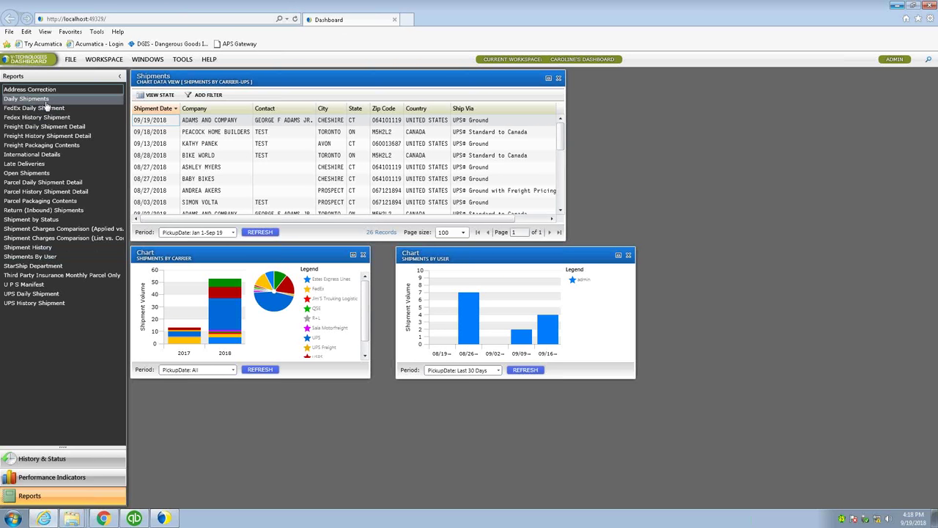
Read the pending eNotify email for document 10029 with its two UPS tracking numbers.
left_click(103, 518)
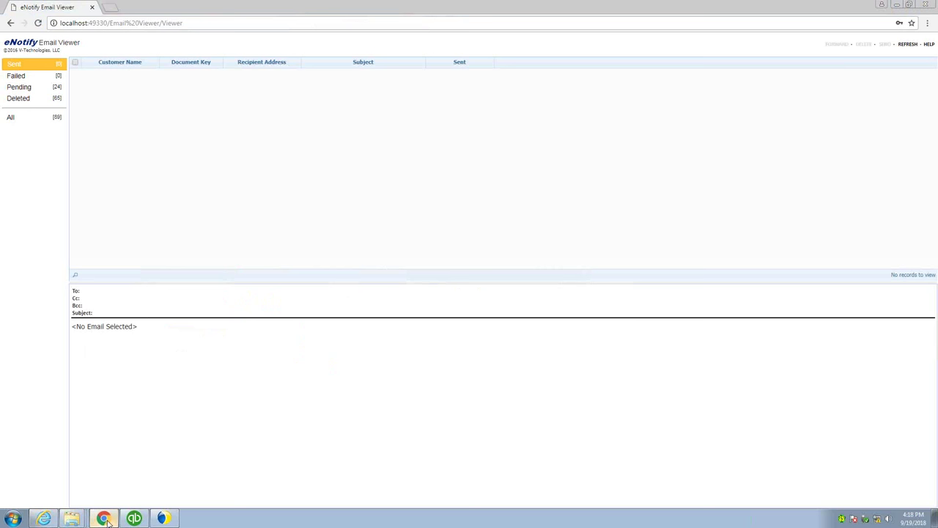
left_click(24, 88)
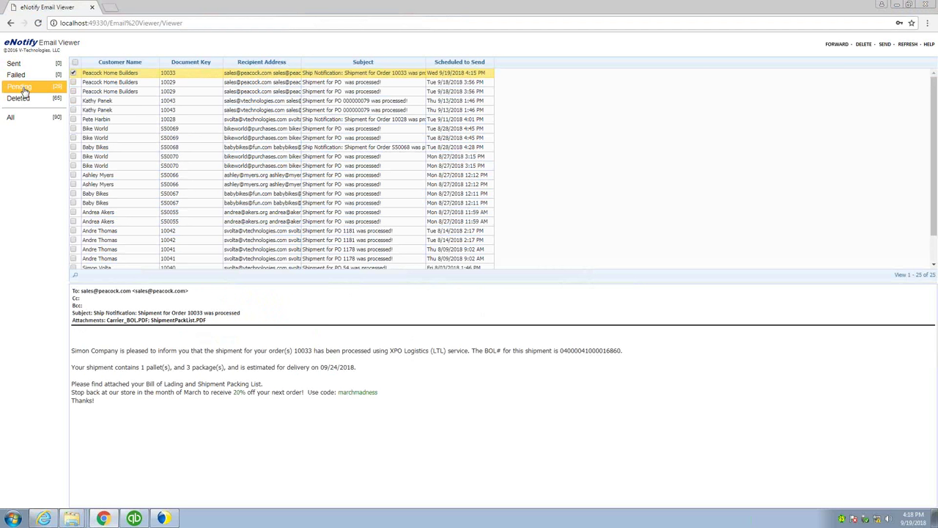
left_click(74, 73)
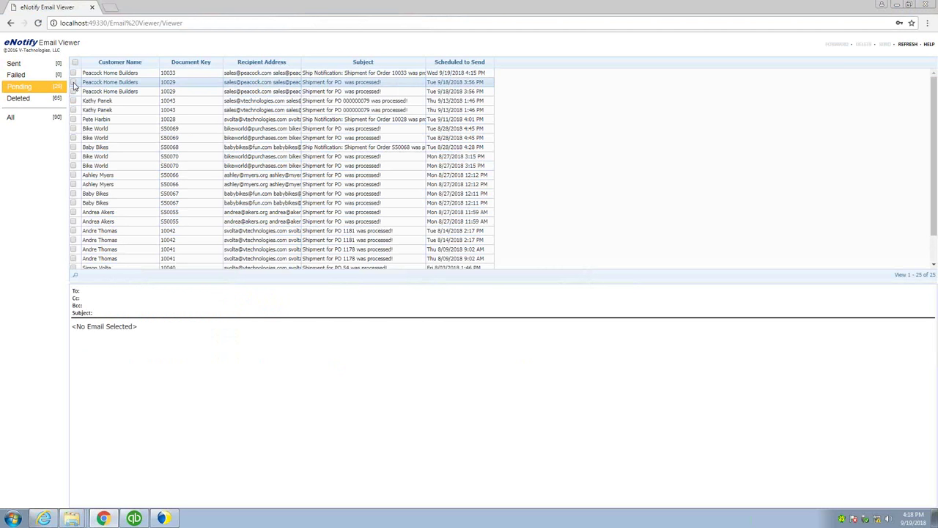
left_click(74, 82)
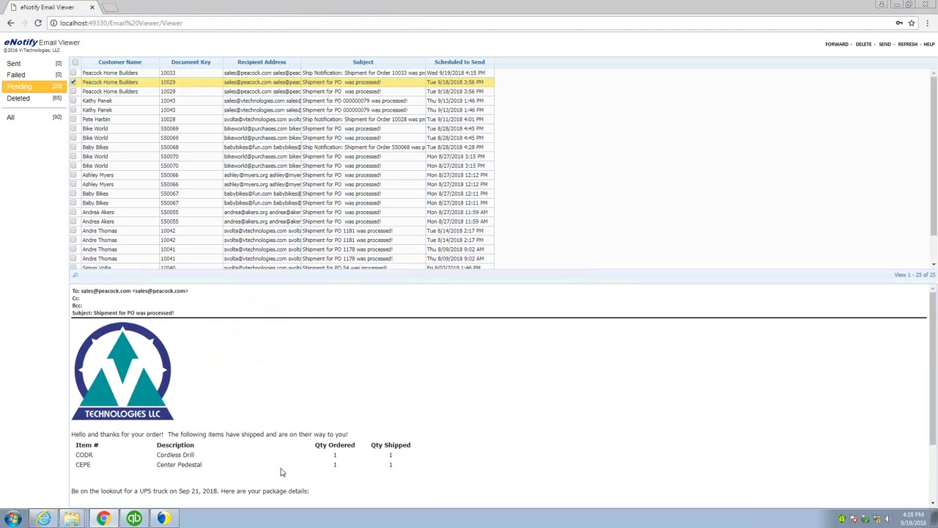
scroll(155, 473, "down", 1)
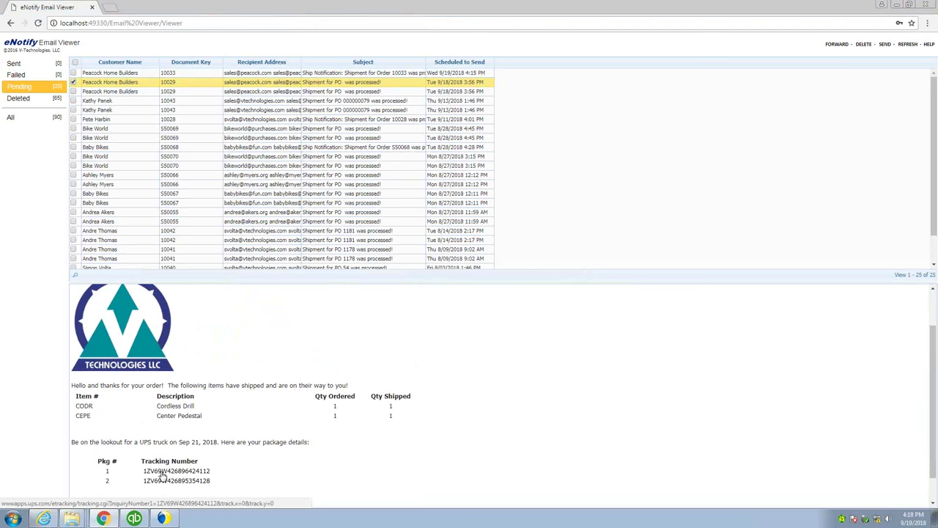
scroll(162, 473, "down", 1)
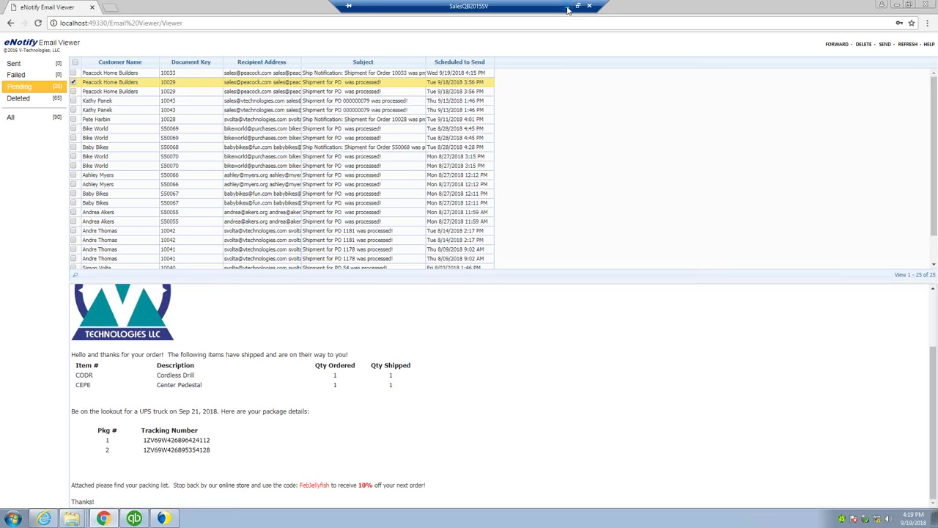
left_click(568, 8)
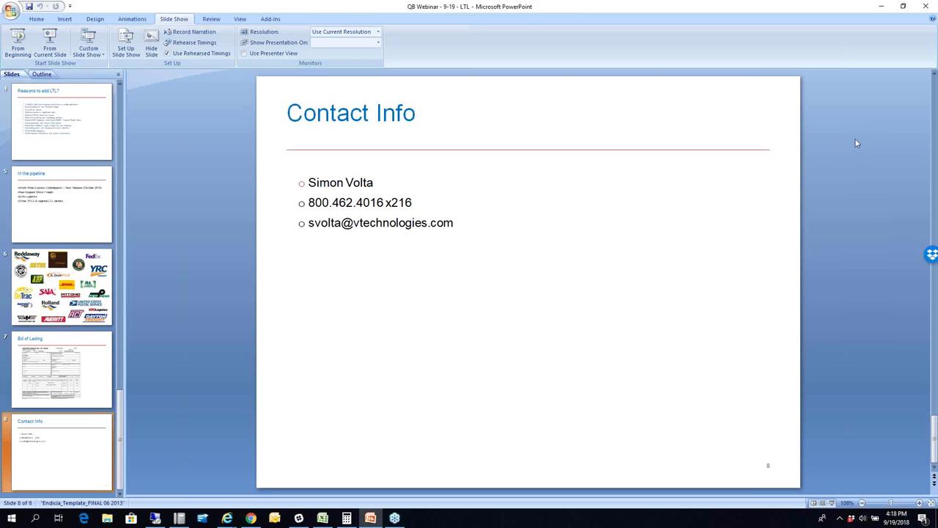